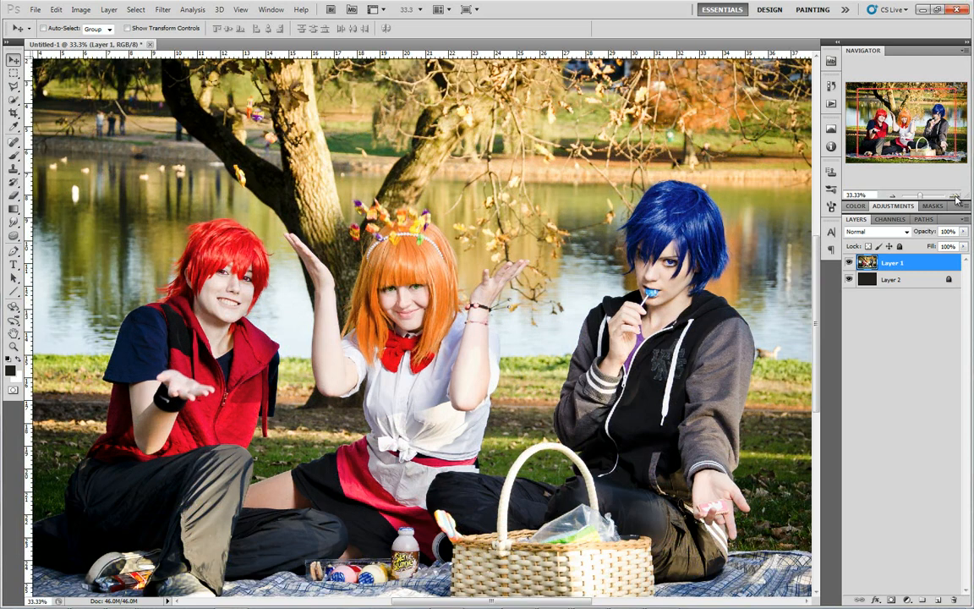
# Step: Scale the photo on Layer 1 proportionally down to about 2% toward the canvas's lower-left corner
pyautogui.click(960, 200)
pyautogui.moveTo(905, 121)
pyautogui.mouseDown()
pyautogui.moveTo(924, 113)
pyautogui.moveTo(886, 114)
pyautogui.moveTo(894, 115)
pyautogui.mouseUp()
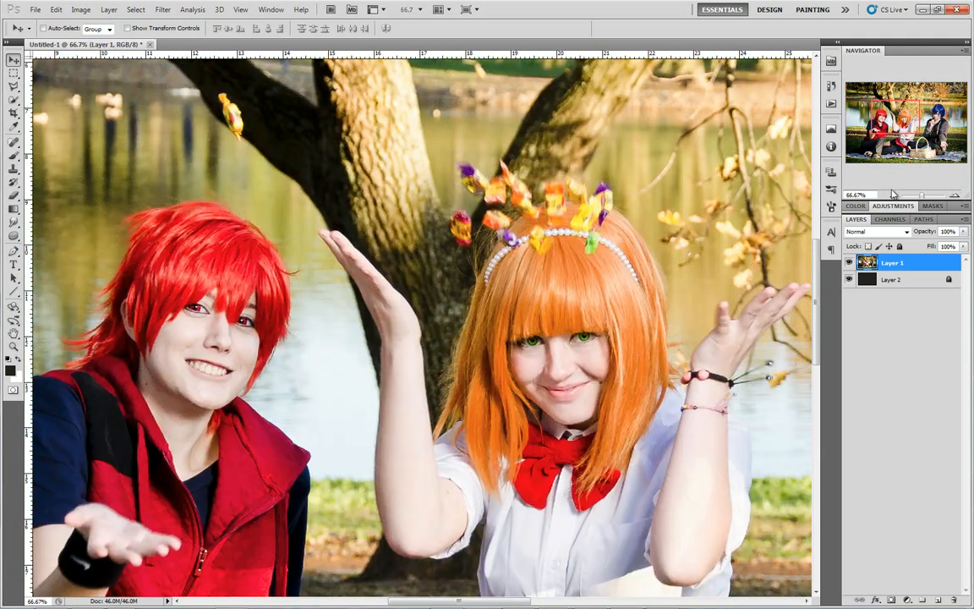
pyautogui.click(893, 195)
pyautogui.click(893, 196)
pyautogui.click(893, 196)
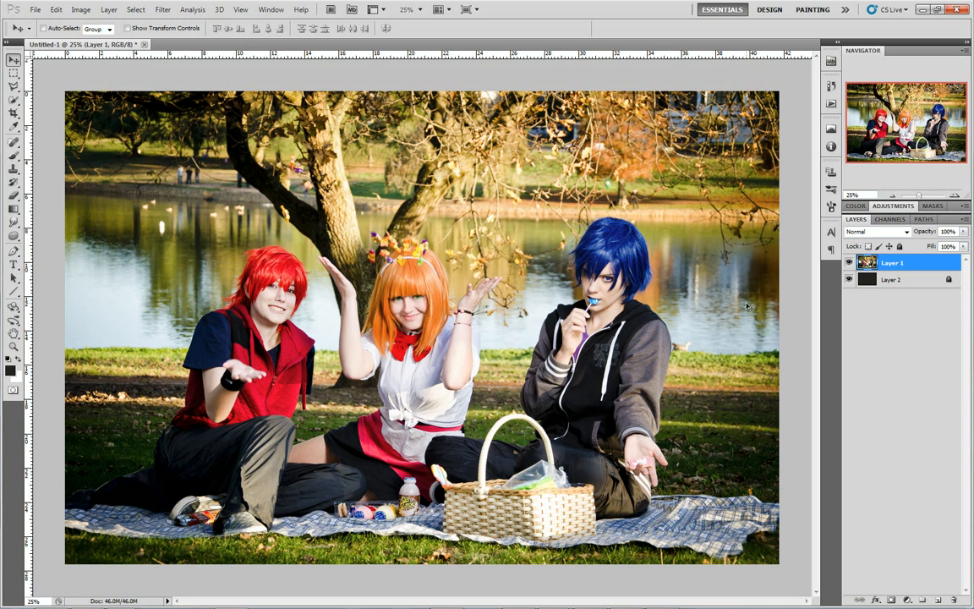
pyautogui.hotkey('ctrl', 't')
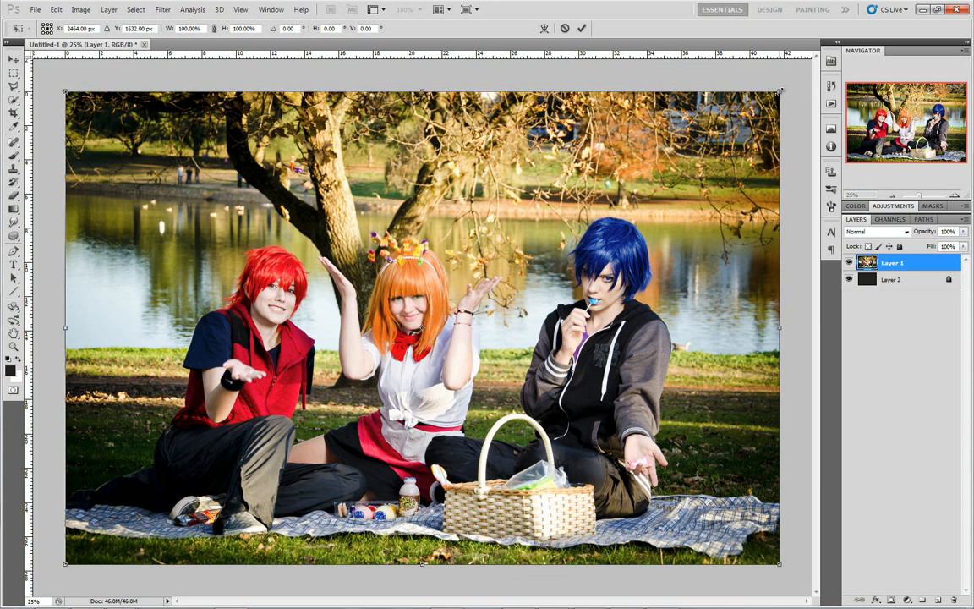
pyautogui.moveTo(778, 90); pyautogui.dragTo(511, 268)
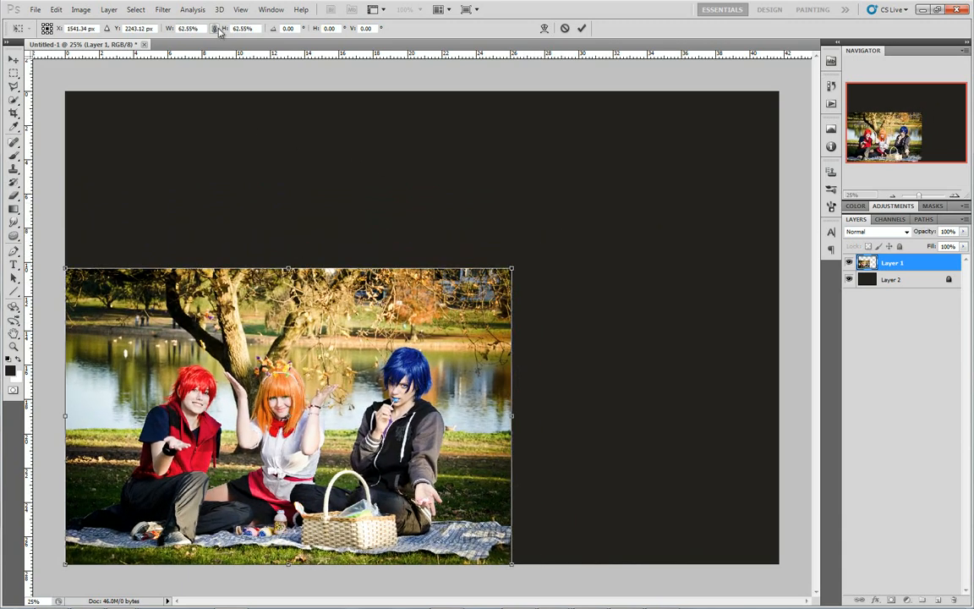
pyautogui.moveTo(510, 266); pyautogui.dragTo(82, 552)
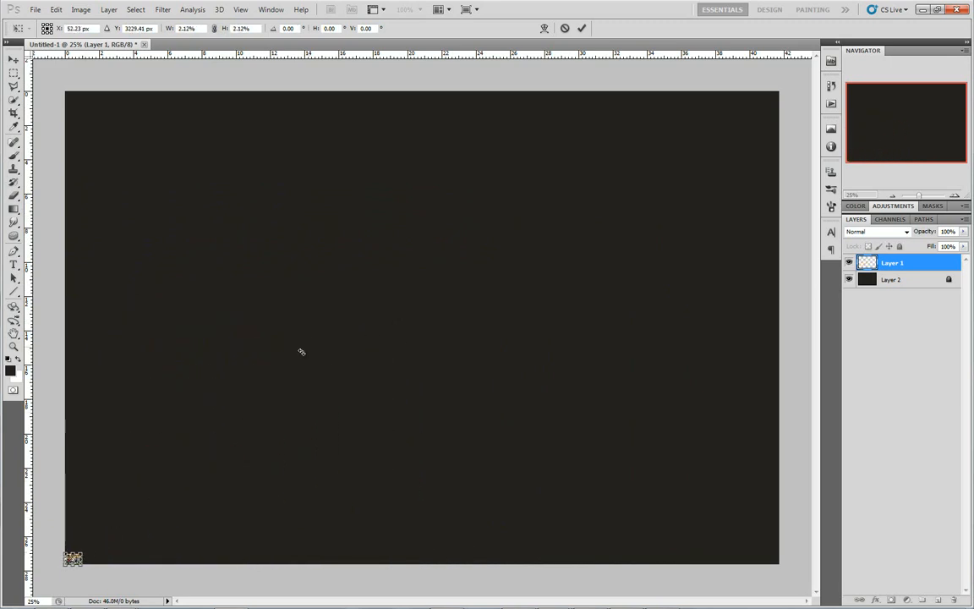
pyautogui.click(581, 28)
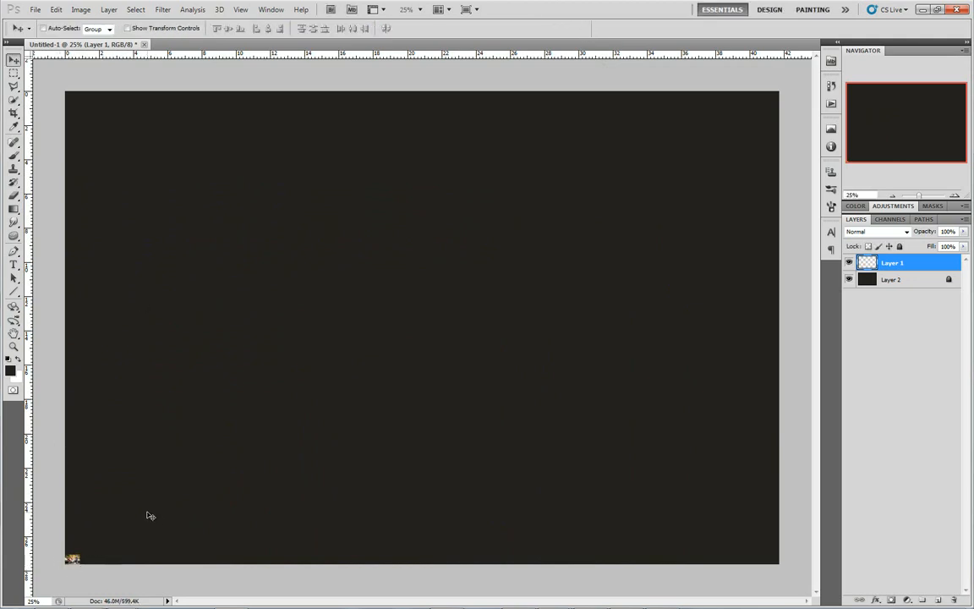
# Step: Enlarge the shrunken Layer 1 photo proportionally to about 4724% so it spans the canvas again
pyautogui.hotkey('ctrl', 't')
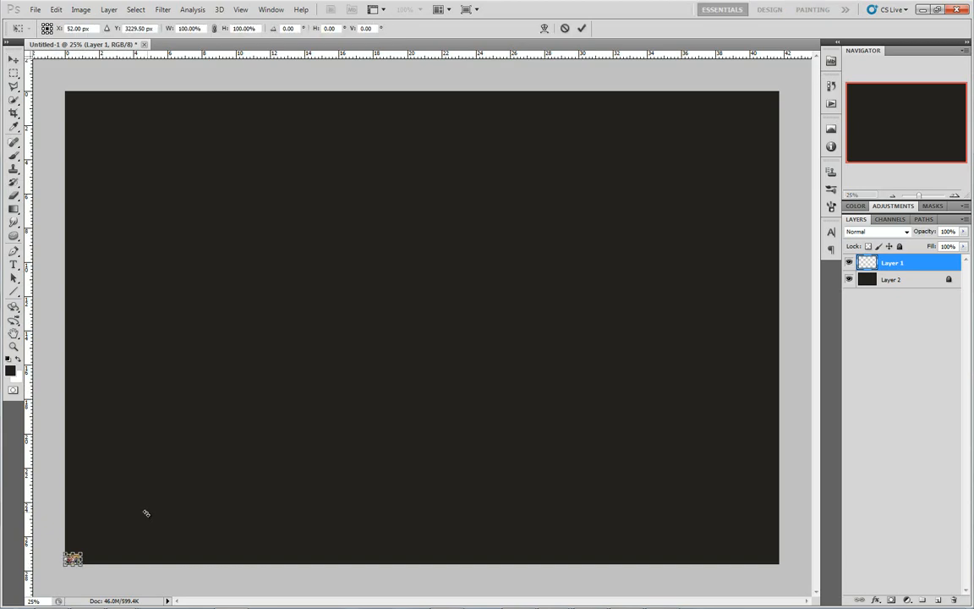
pyautogui.moveTo(82, 552); pyautogui.dragTo(807, 137)
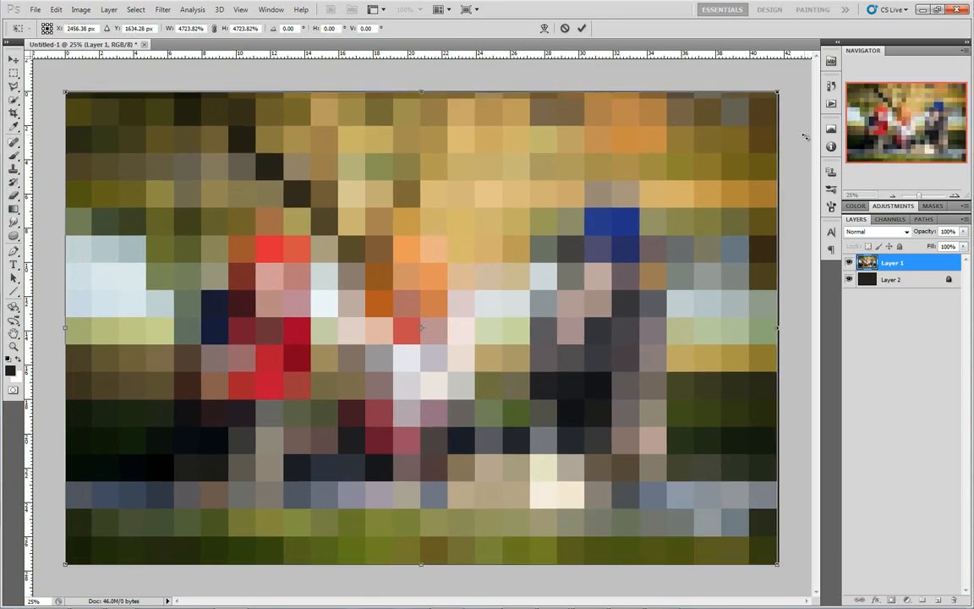
pyautogui.click(581, 28)
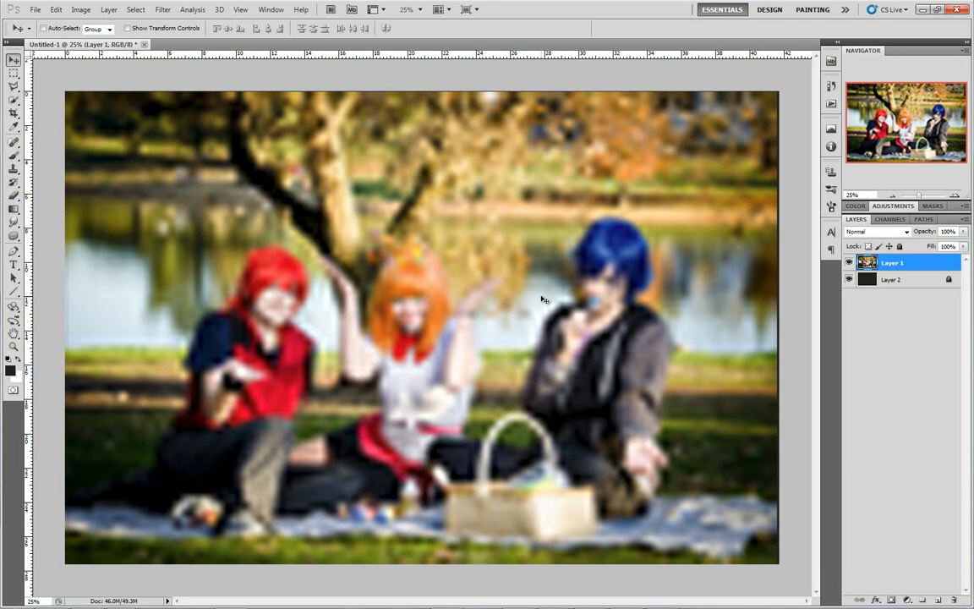
# Step: Undo both scaling transforms on the Layer 1 photo
pyautogui.hotkey('ctrl', 'alt', 'z')
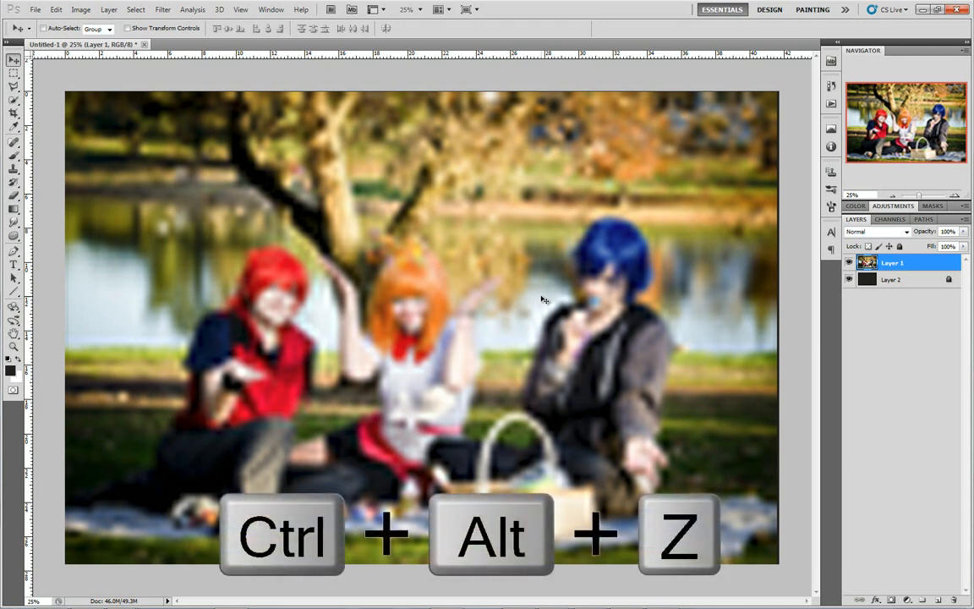
pyautogui.hotkey('ctrl', 'alt', 'z')
pyautogui.hotkey('ctrl', 'alt', 'z')
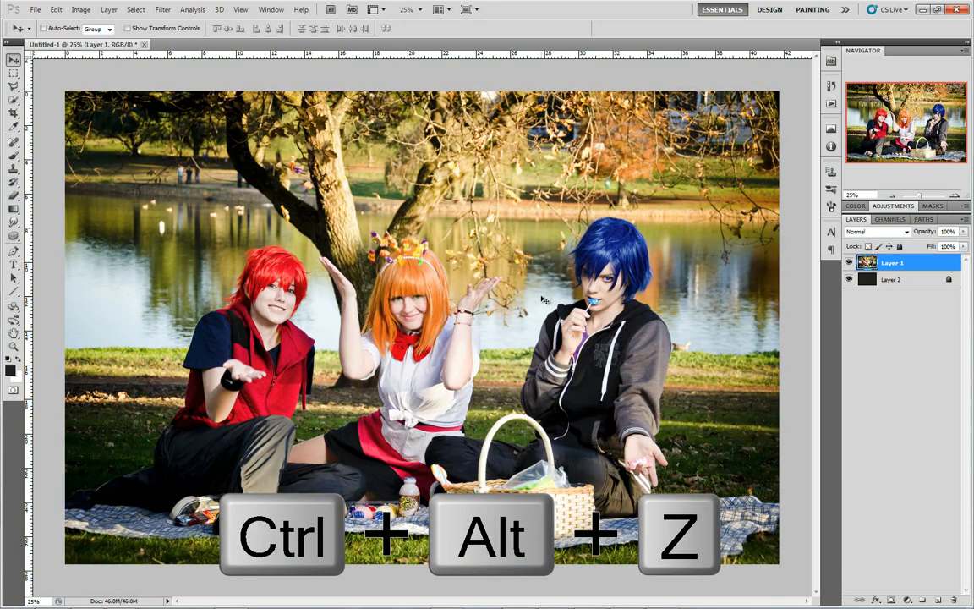
# Step: Convert Layer 1 to a smart object and scale it proportionally down to about 1.5% toward the canvas's lower-left corner
pyautogui.rightClick(907, 265)
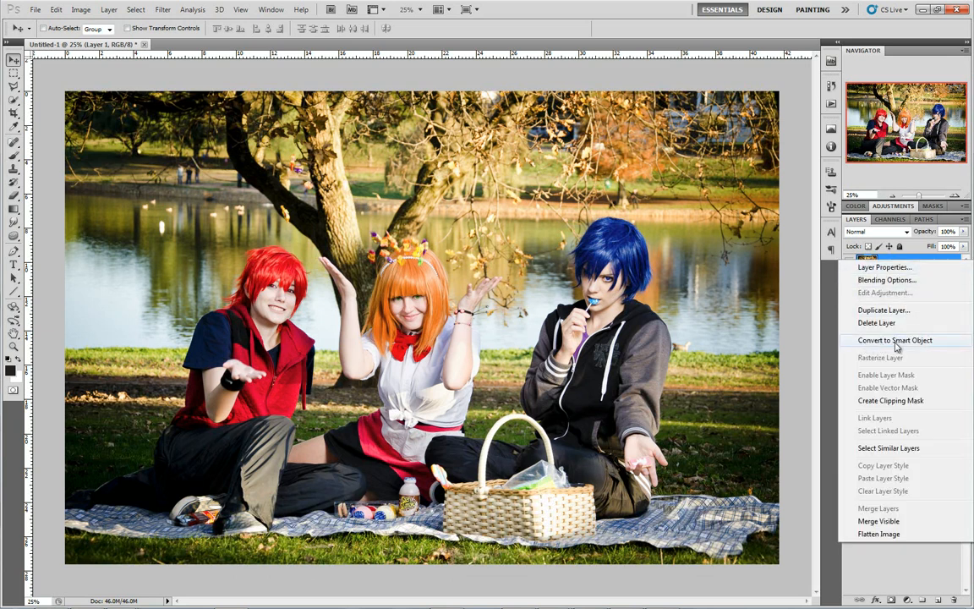
pyautogui.click(954, 342)
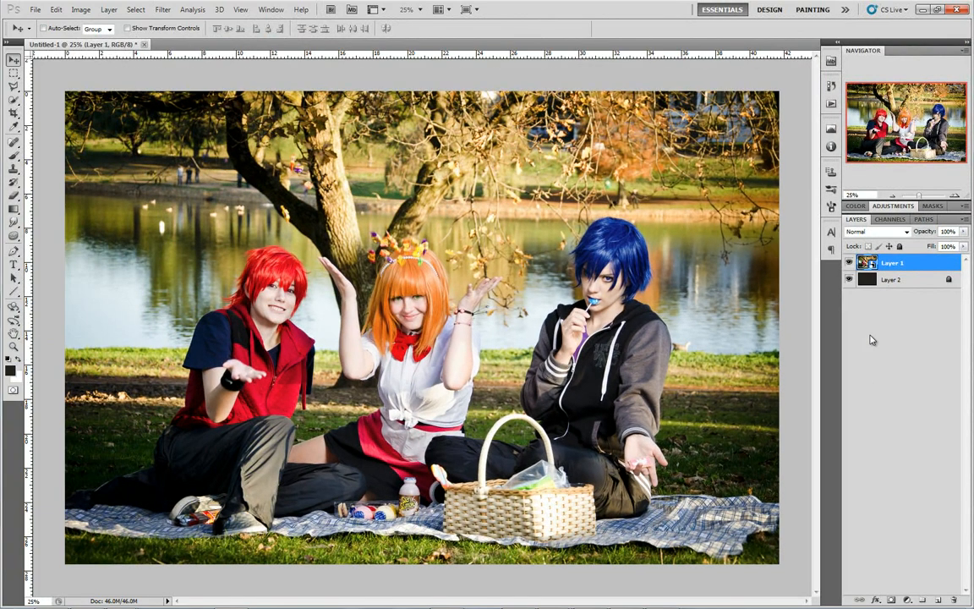
pyautogui.hotkey('ctrl', 't')
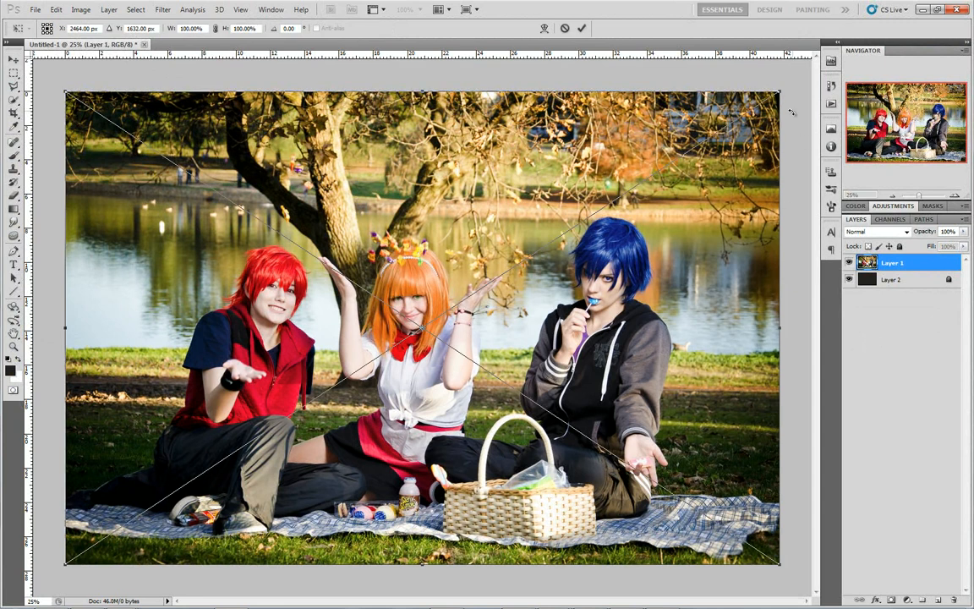
pyautogui.moveTo(779, 91); pyautogui.dragTo(76, 555)
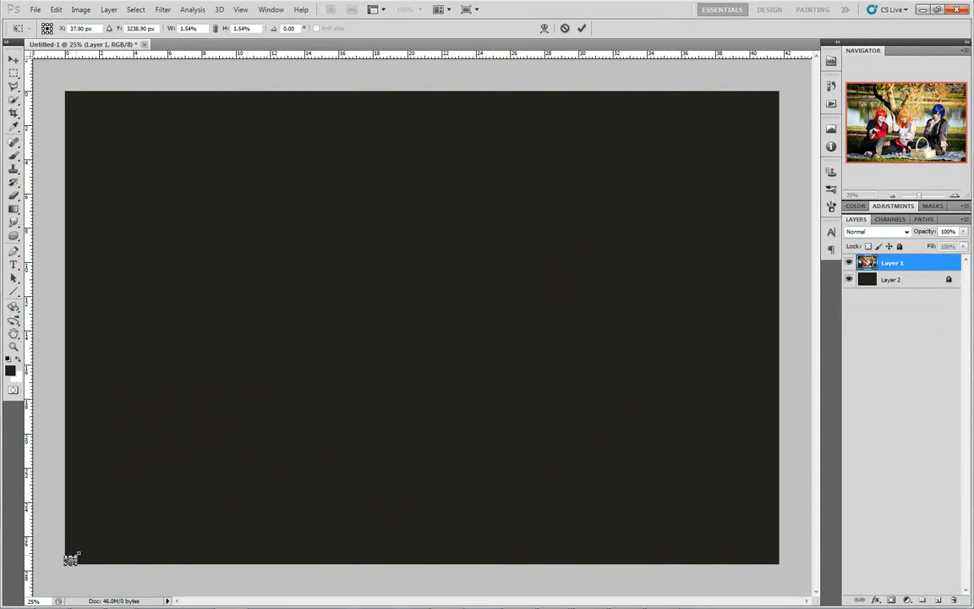
pyautogui.click(582, 28)
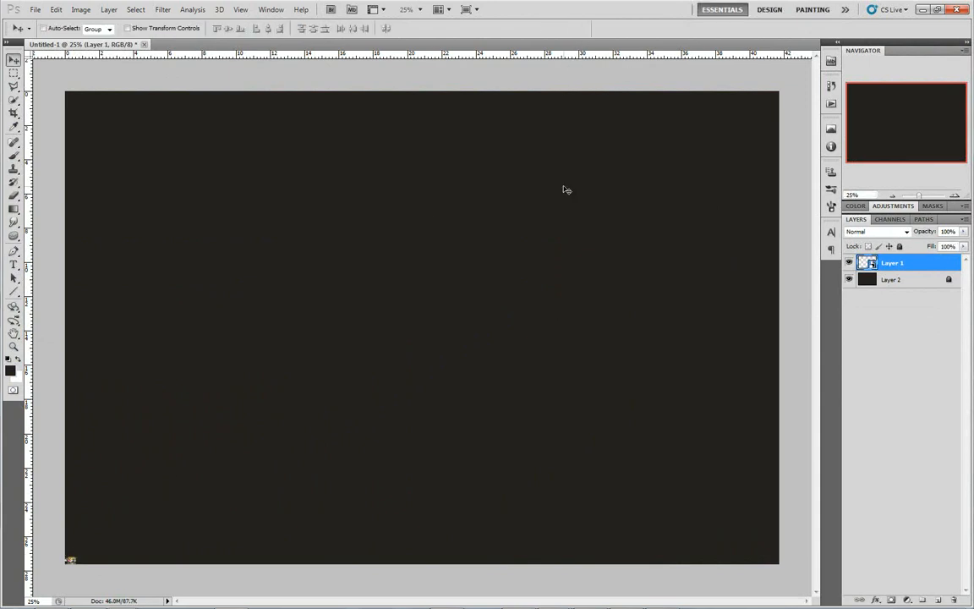
# Step: Scale the smart object proportionally back up until the photo fills the whole canvas
pyautogui.hotkey('ctrl', 't')
pyautogui.moveTo(80, 554); pyautogui.dragTo(807, 145)
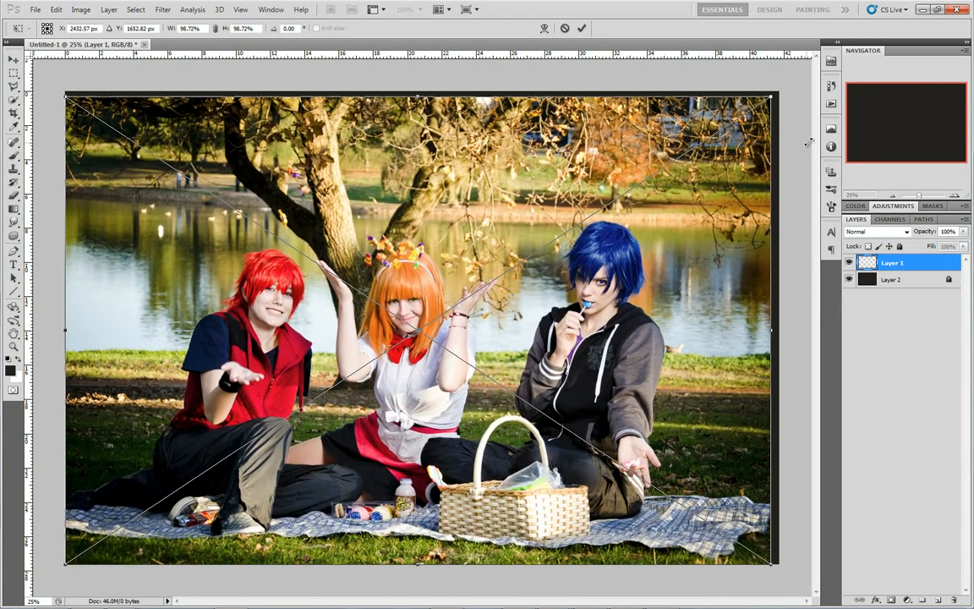
pyautogui.click(582, 28)
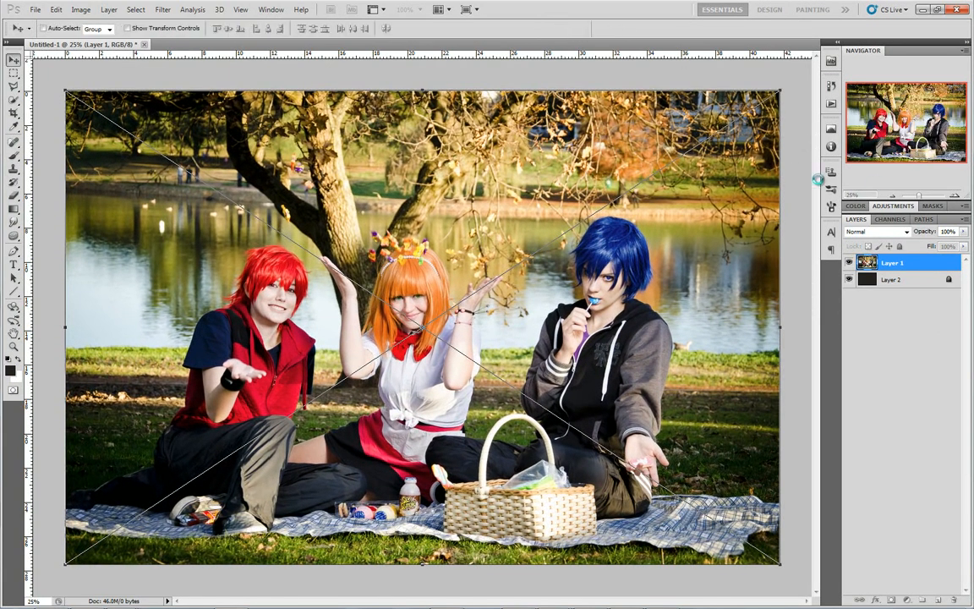
# Step: Examine the rescaled smart object's image detail up close, then return to the full photo
pyautogui.hotkey('ctrl', '+')
pyautogui.hotkey('ctrl', '+')
pyautogui.hotkey('ctrl', '+')
pyautogui.moveTo(890, 155); pyautogui.dragTo(914, 136)
pyautogui.click(894, 197)
pyautogui.click(894, 197)
pyautogui.click(894, 197)
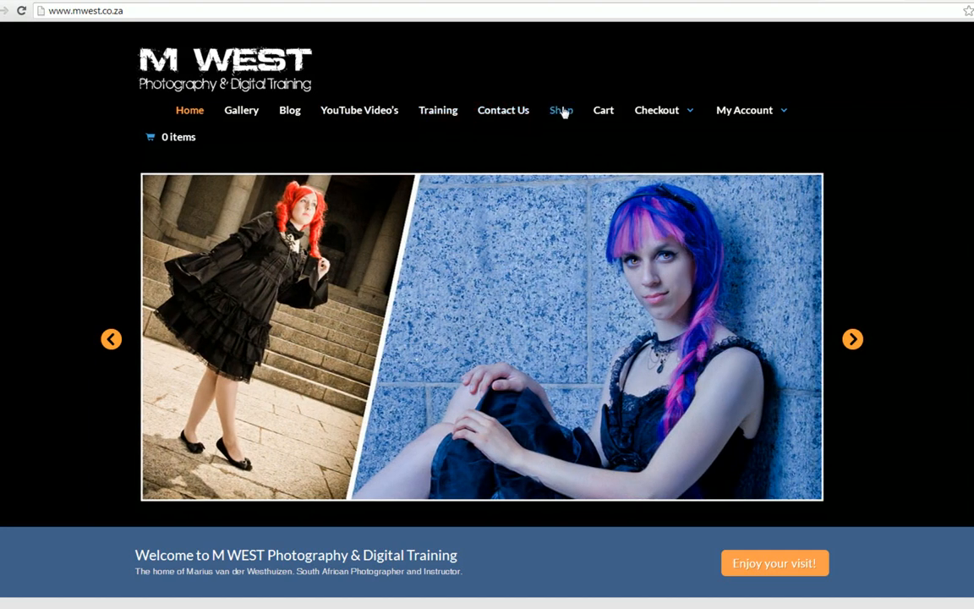
# Step: In the browser, open the Photoshop CS for Everyone – Beginners training video in the M West shop and review its product description
pyautogui.click(560, 116)
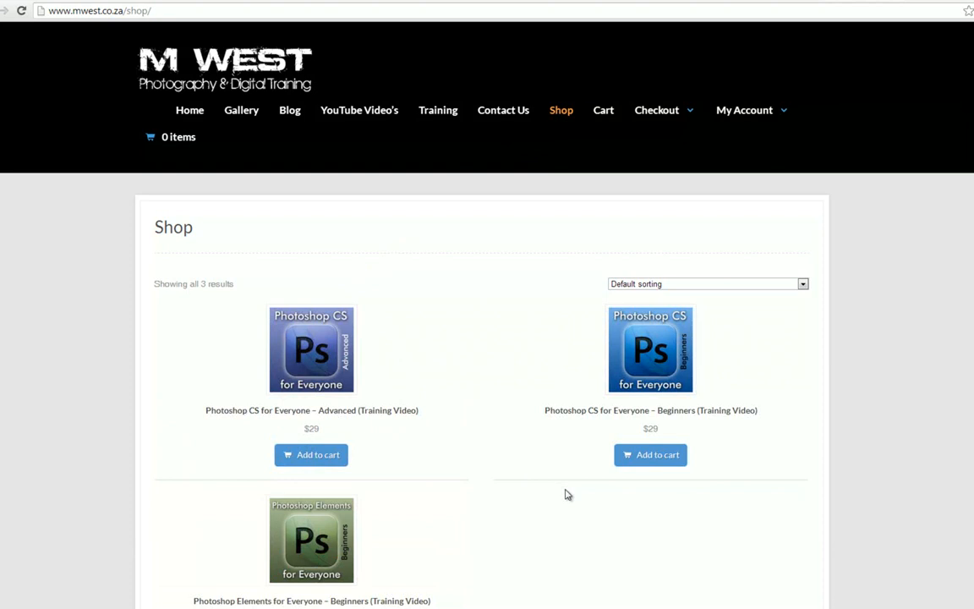
pyautogui.scroll(-1, 567, 494)
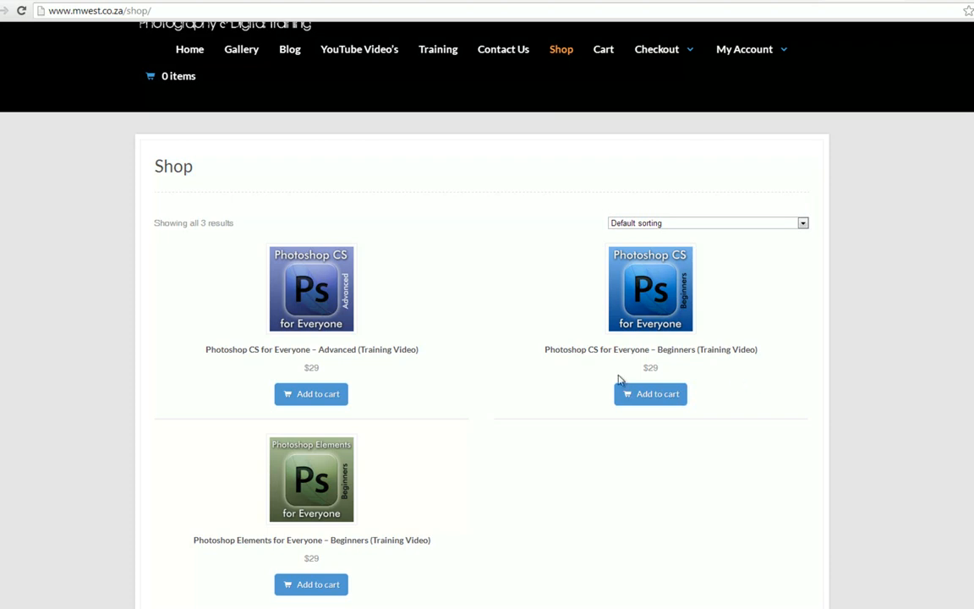
pyautogui.click(636, 354)
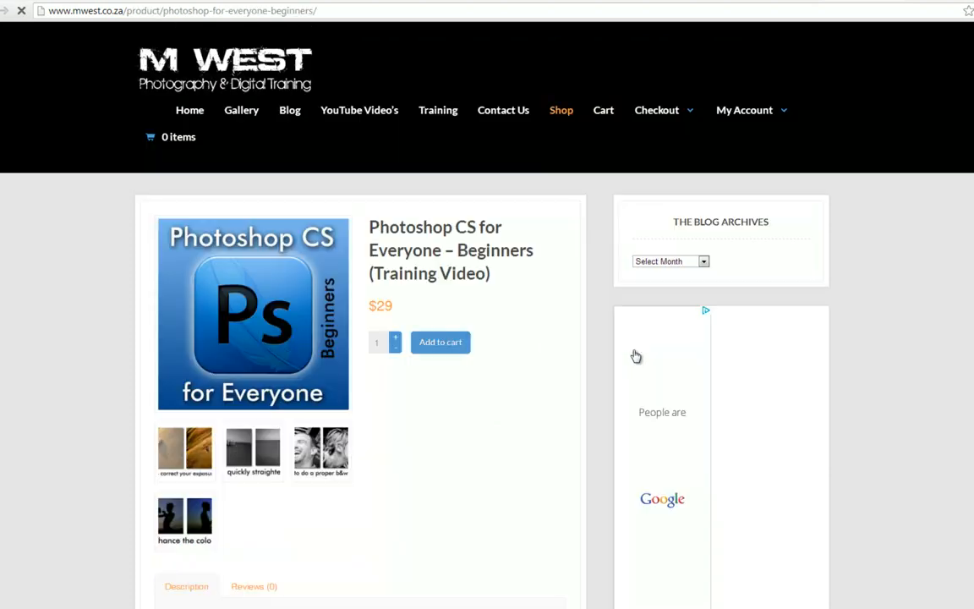
pyautogui.scroll(-5, 331, 348)
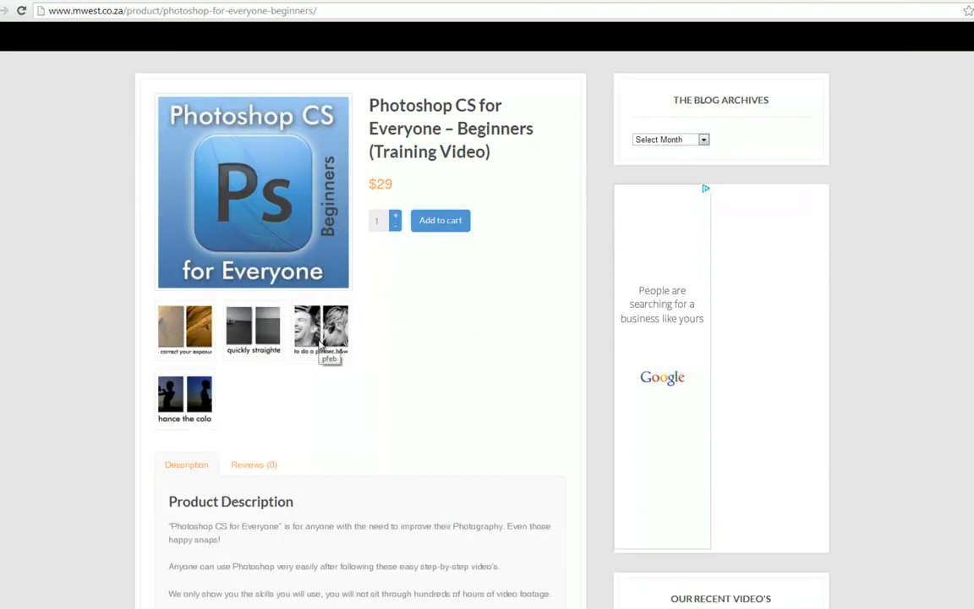
pyautogui.scroll(-6, 296, 368)
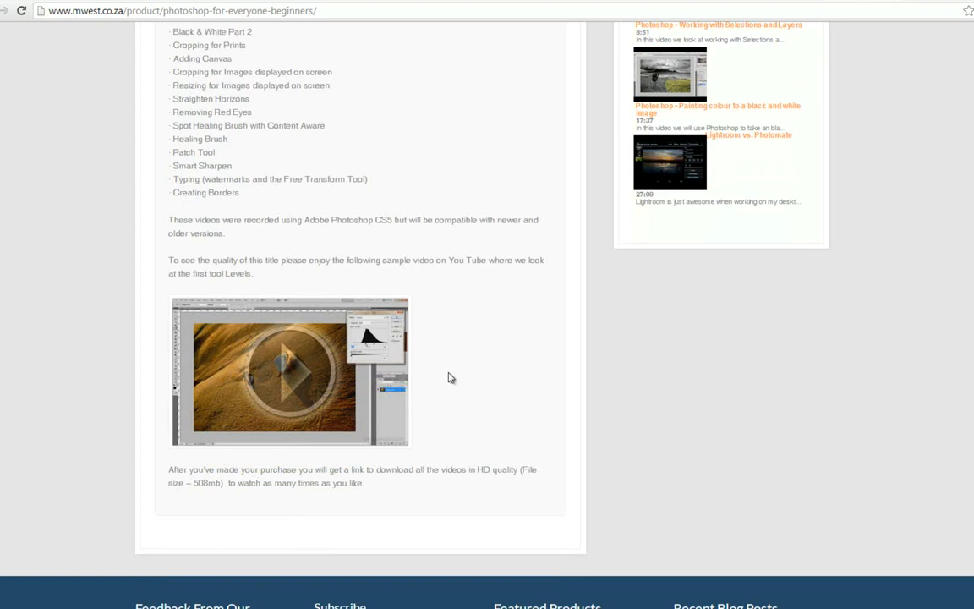
pyautogui.scroll(9, 450, 378)
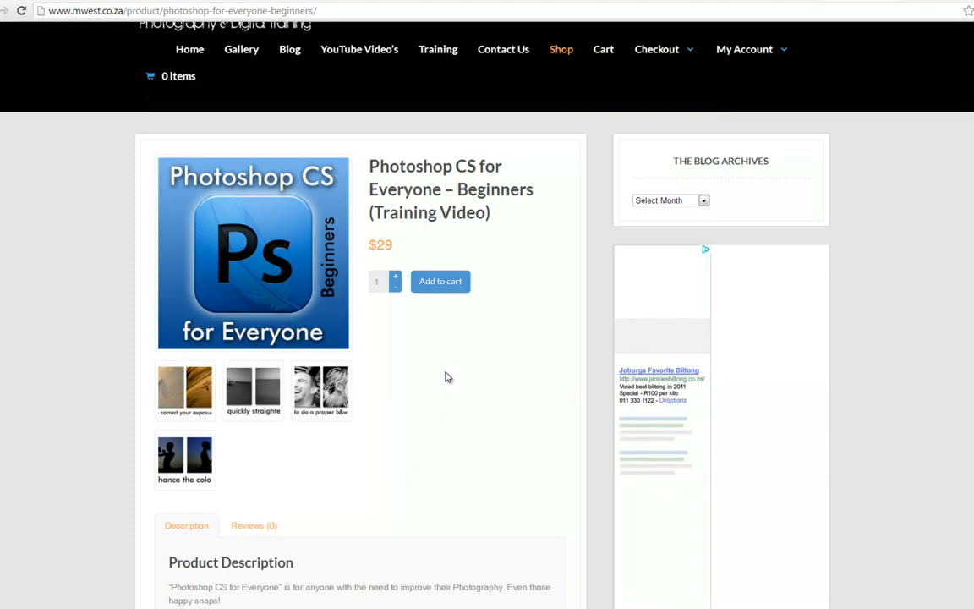